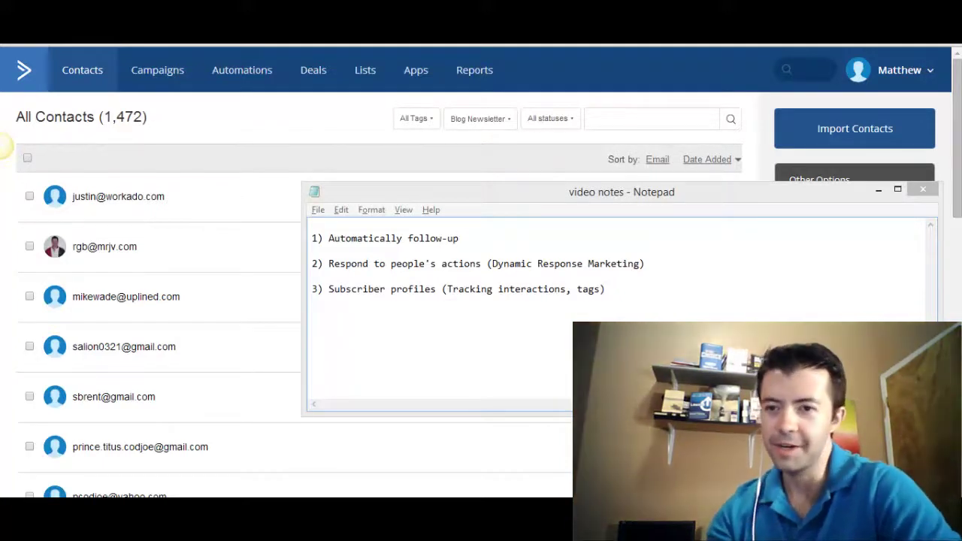
pyautogui.hotkey('alt', 'Tab')
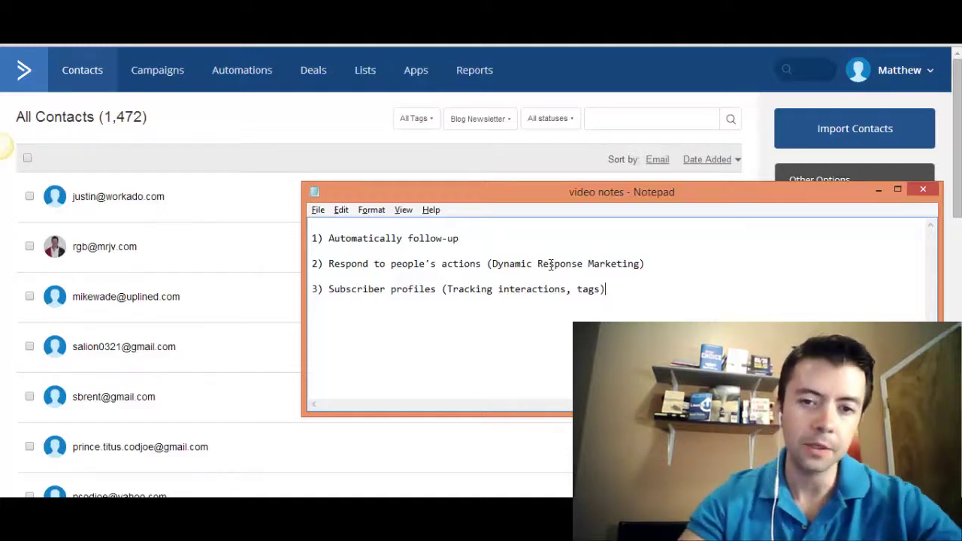
# - From Automations, open the inactive 'Double your leads in 30 days - Free course' workflow
pyautogui.click(223, 117)
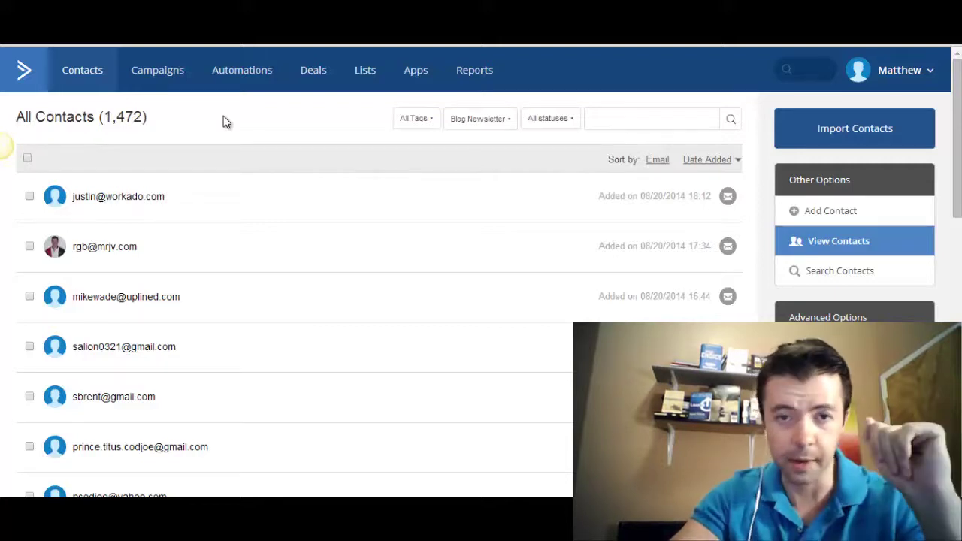
pyautogui.click(360, 73)
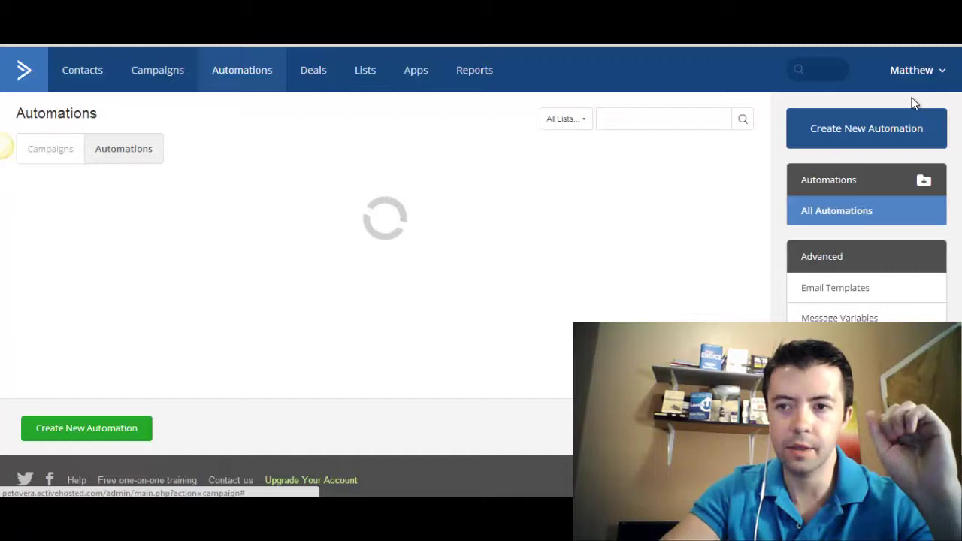
pyautogui.click(861, 145)
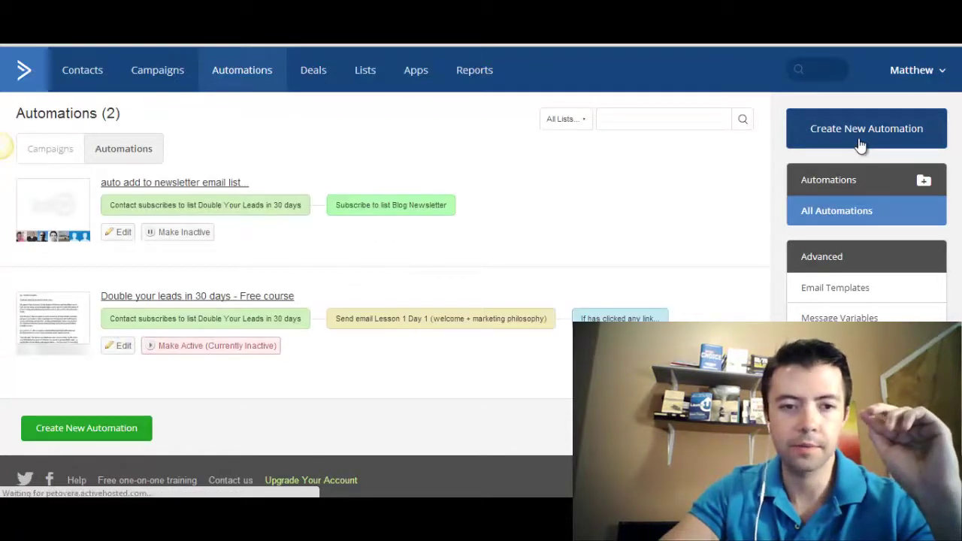
pyautogui.click(256, 296)
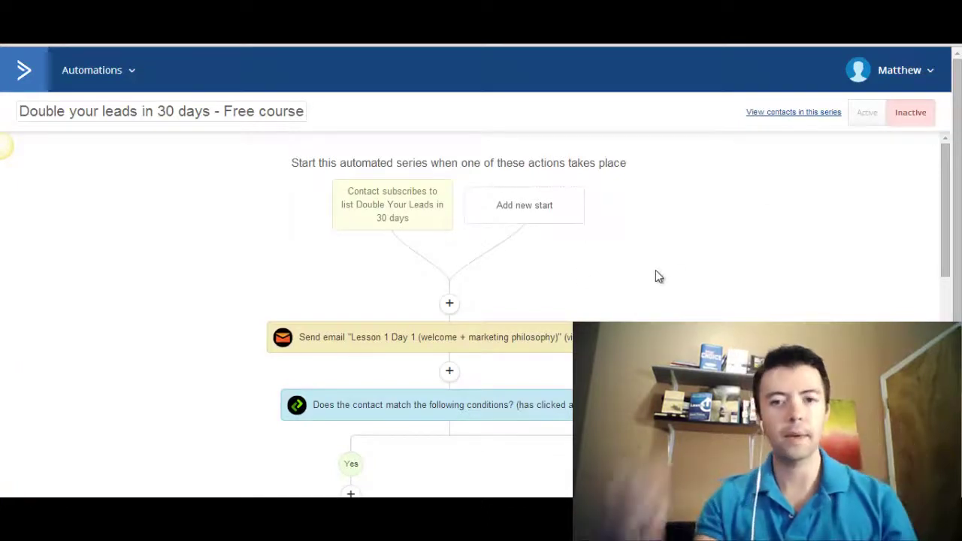
pyautogui.scroll(-2, 948, 246)
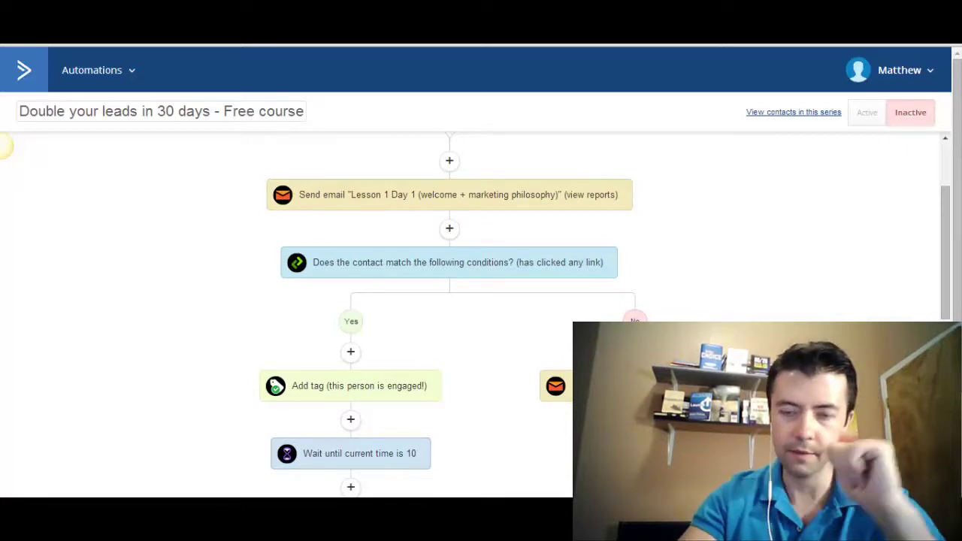
pyautogui.moveTo(945, 263); pyautogui.dragTo(946, 241)
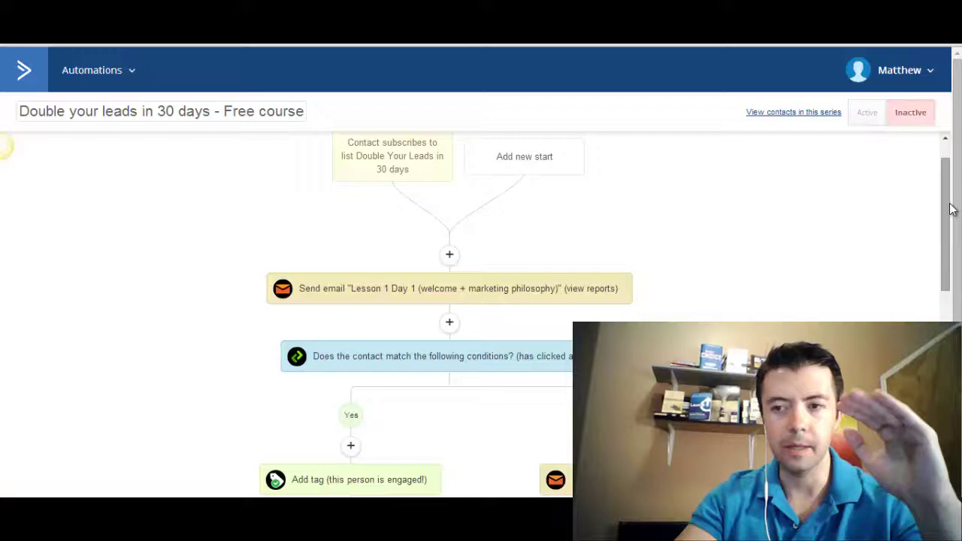
pyautogui.moveTo(945, 207); pyautogui.dragTo(939, 292)
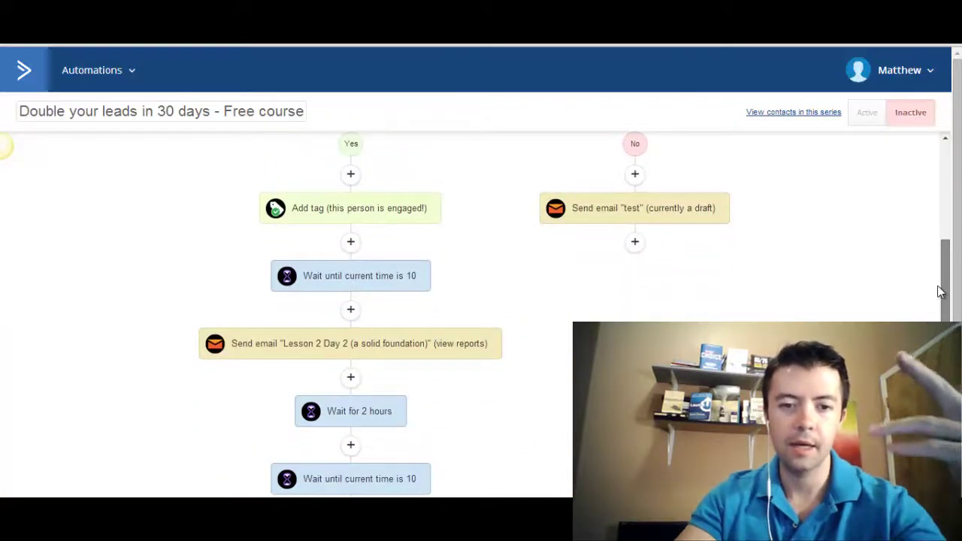
pyautogui.scroll(-4, 930, 307)
pyautogui.scroll(-1, 939, 279)
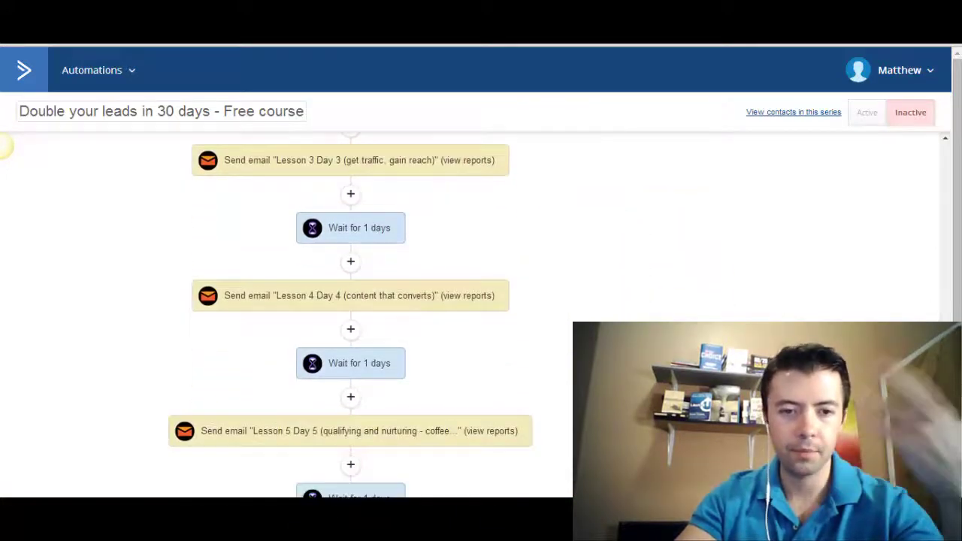
pyautogui.scroll(5, 939, 279)
pyautogui.scroll(-3, 939, 279)
pyautogui.scroll(-4, 350, 315)
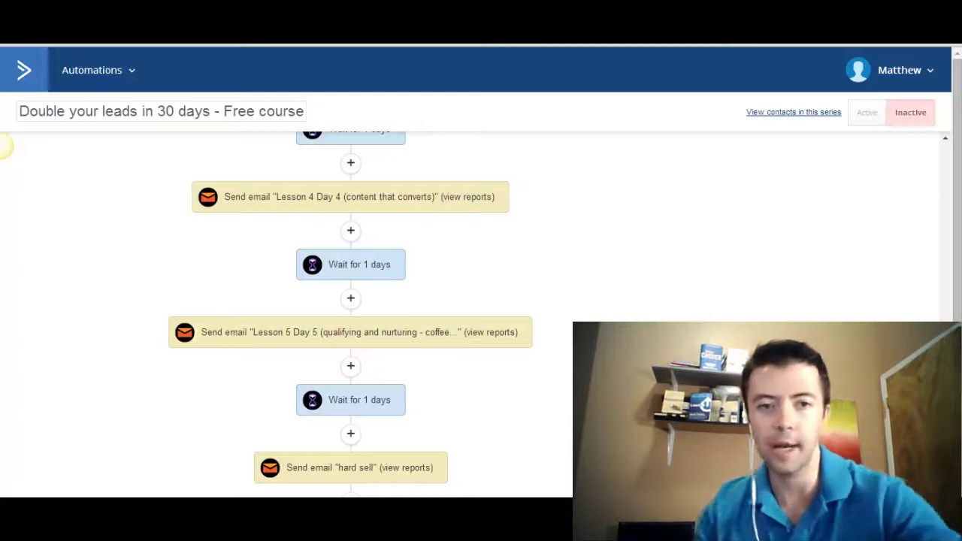
pyautogui.moveTo(945, 418); pyautogui.dragTo(943, 193)
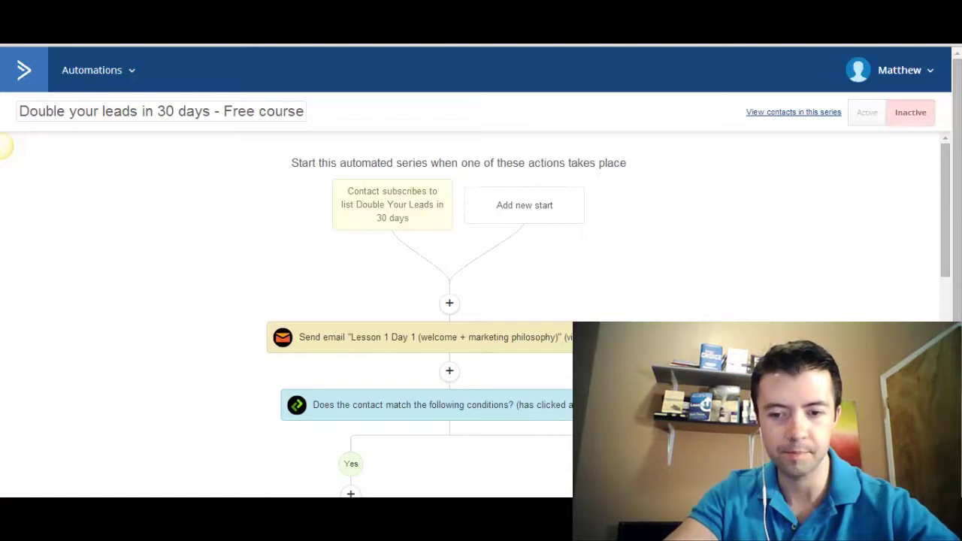
pyautogui.hotkey('alt', 'Tab')
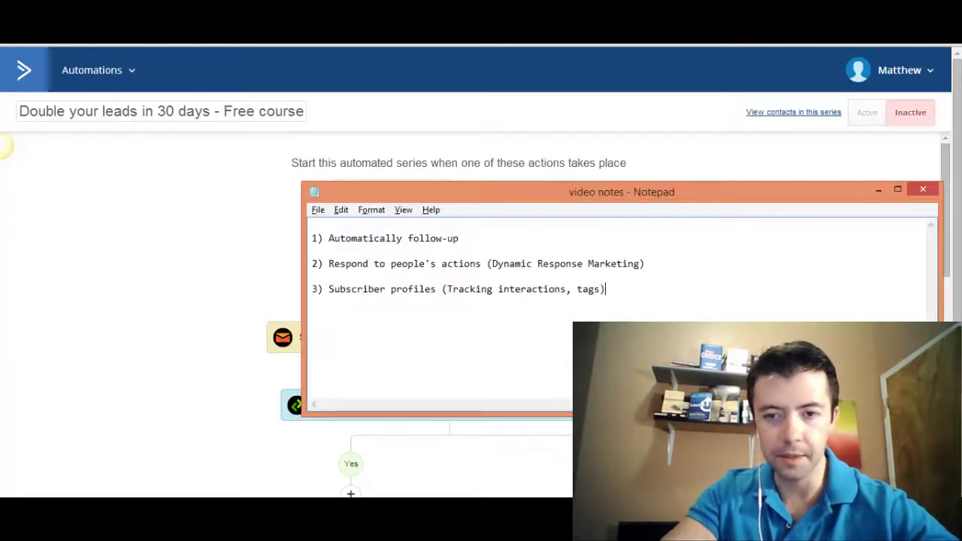
pyautogui.click(666, 290)
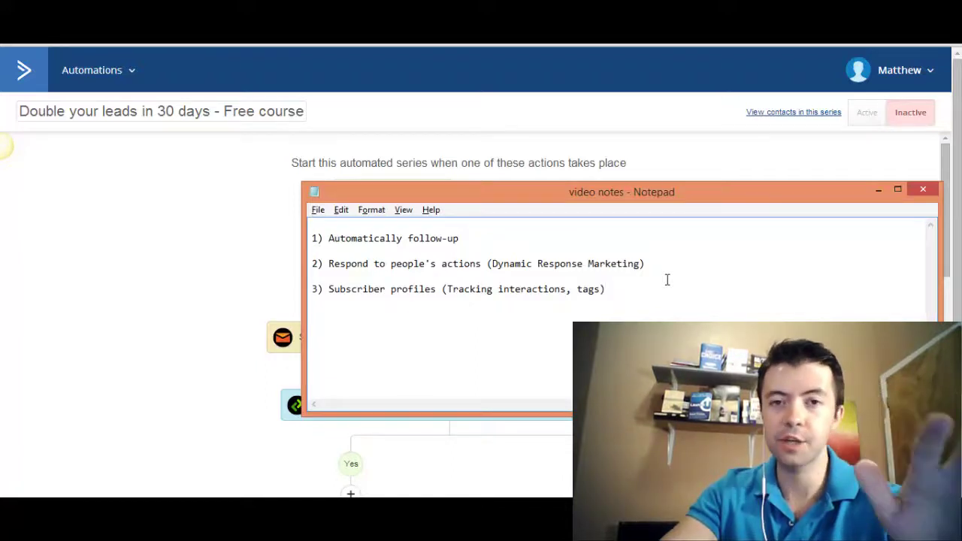
pyautogui.click(233, 196)
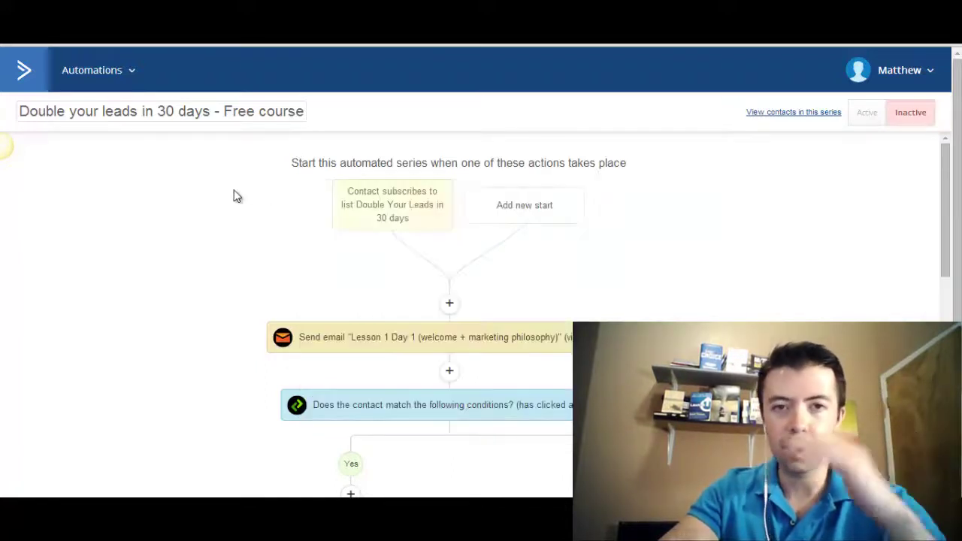
pyautogui.hotkey('alt', 'Tab')
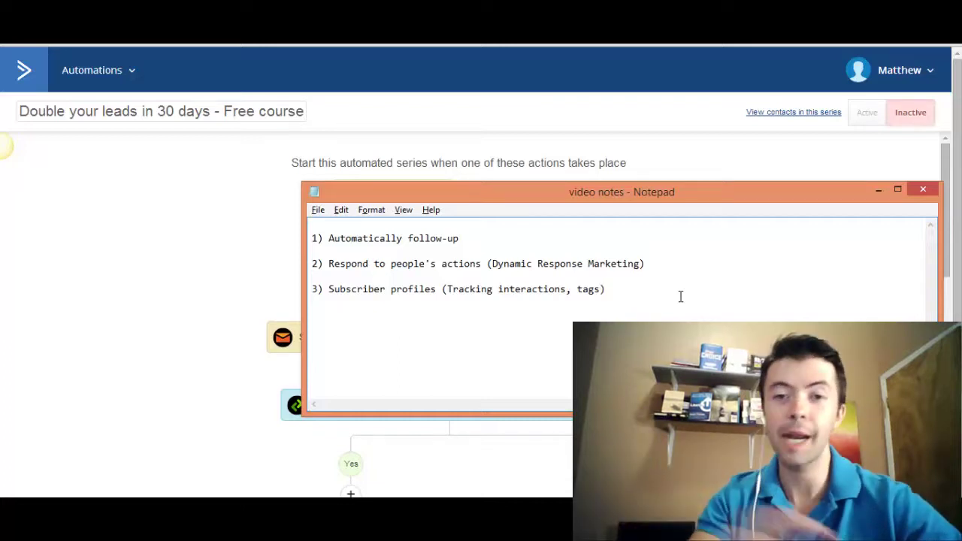
pyautogui.hotkey('alt', 'Tab')
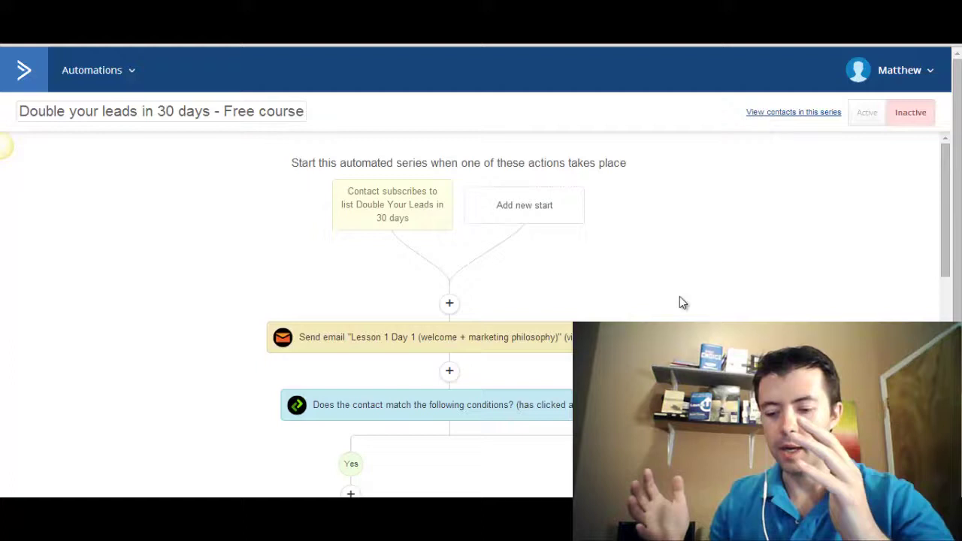
pyautogui.moveTo(953, 169); pyautogui.dragTo(953, 245)
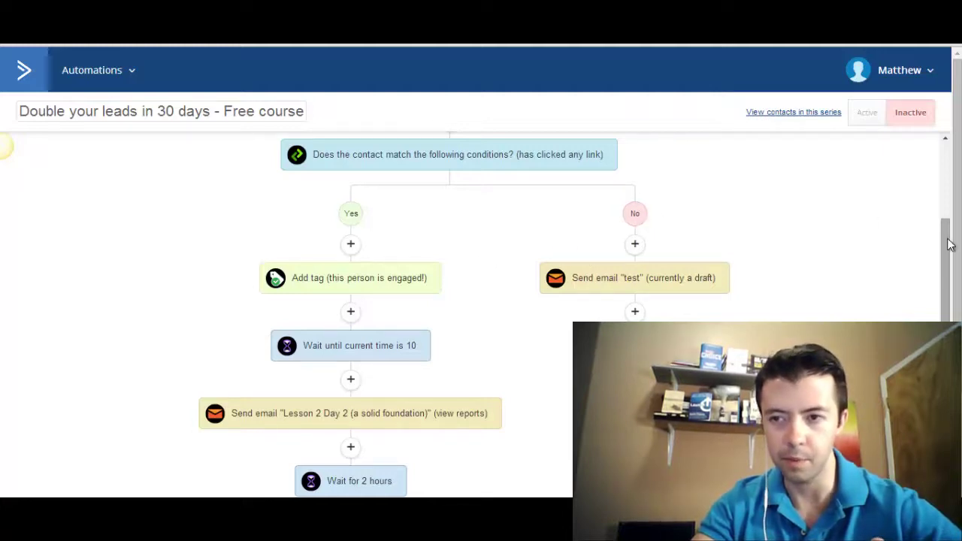
pyautogui.moveTo(948, 240); pyautogui.dragTo(929, 229)
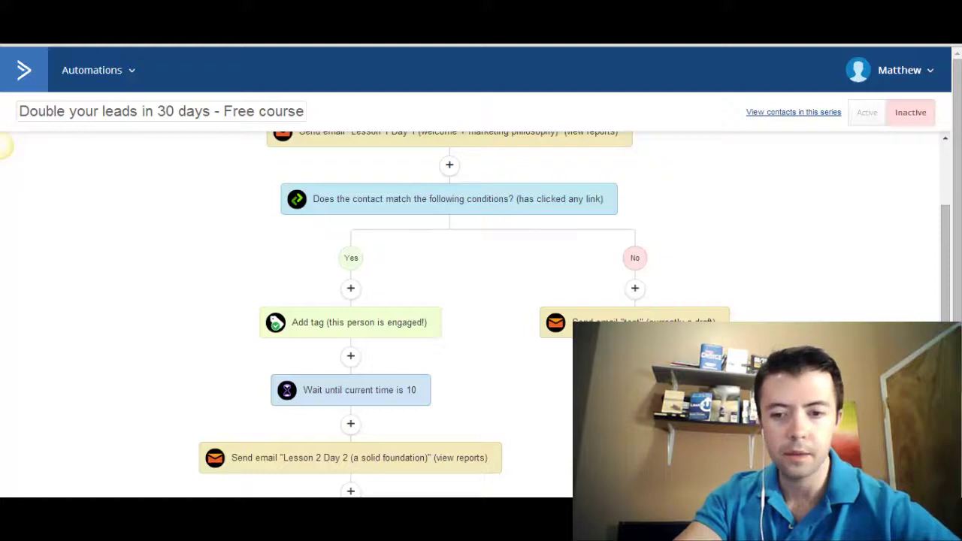
pyautogui.hotkey('alt', 'Tab')
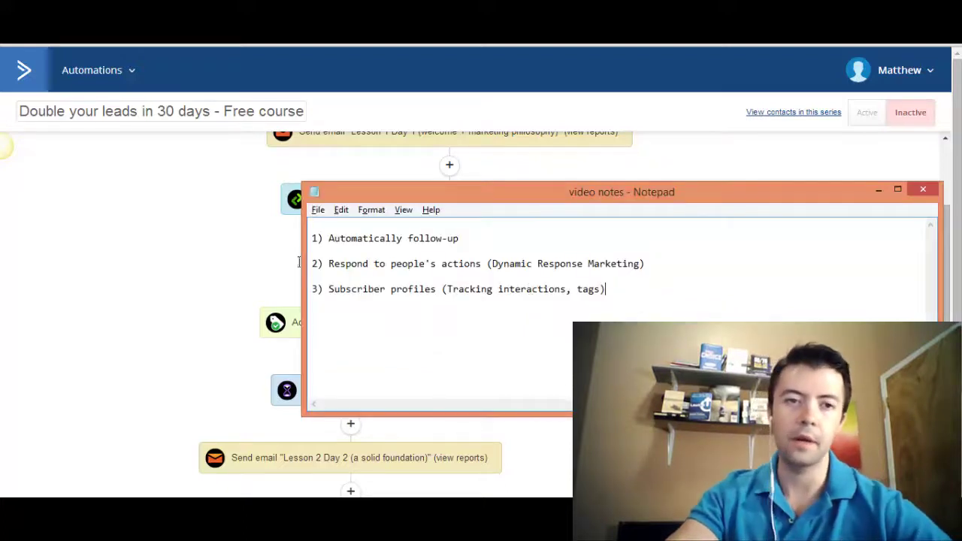
pyautogui.click(186, 227)
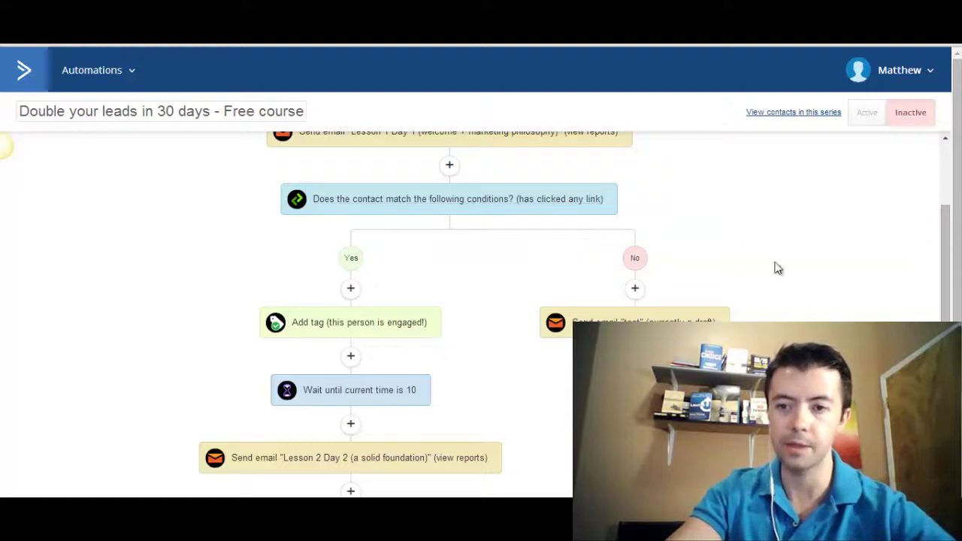
pyautogui.click(636, 290)
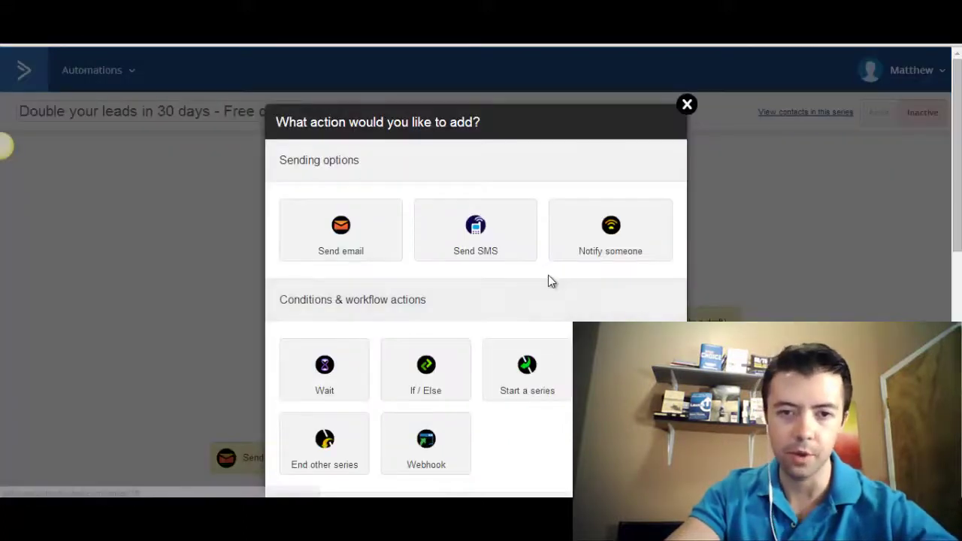
pyautogui.scroll(-2, 958, 245)
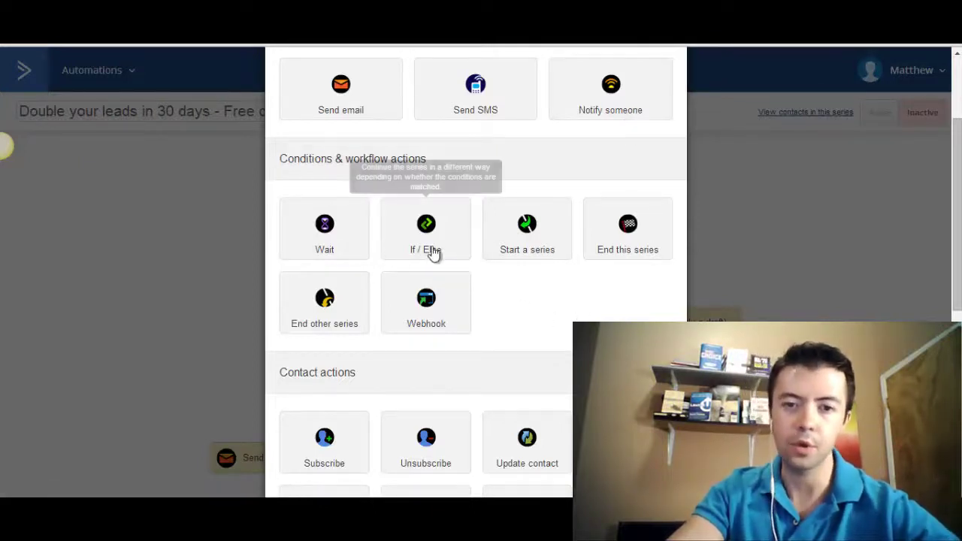
pyautogui.scroll(-3, 657, 303)
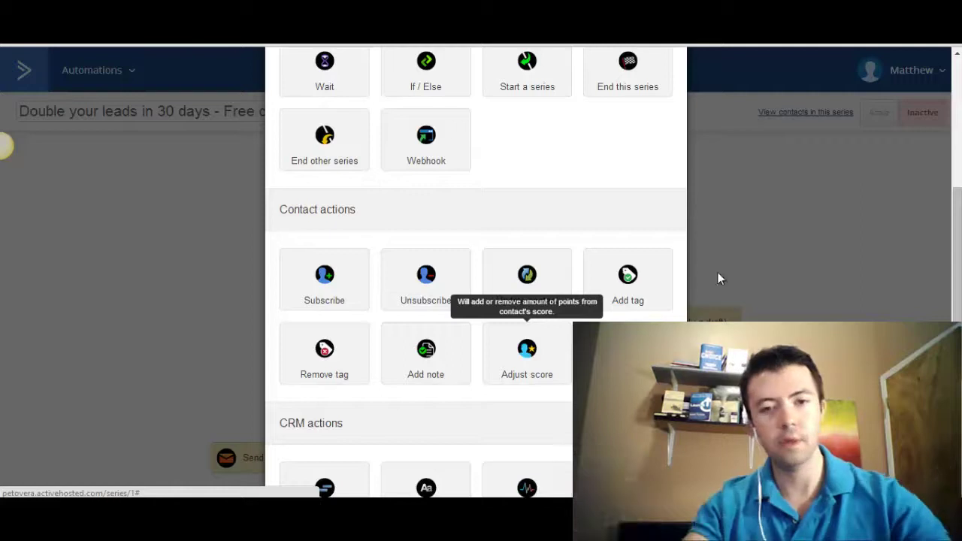
pyautogui.click(774, 162)
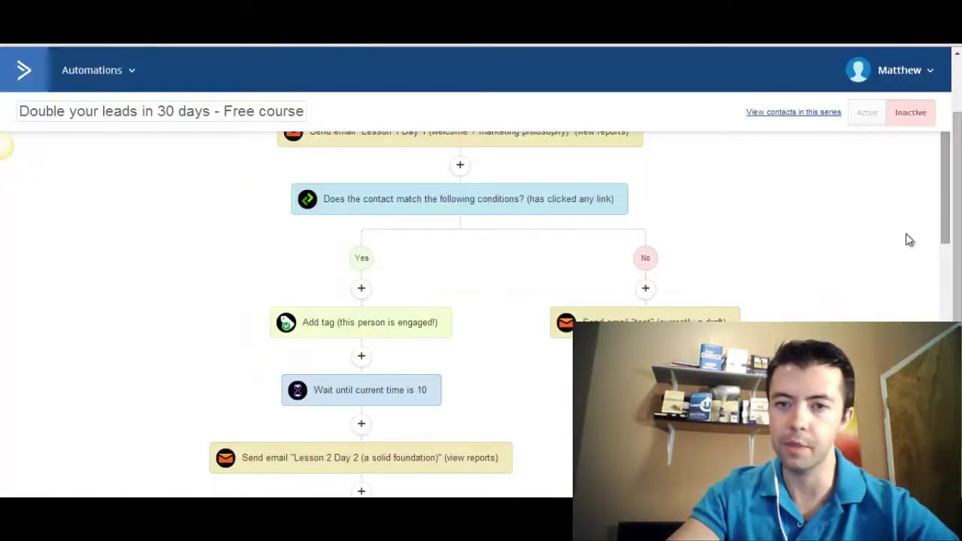
pyautogui.scroll(3, 815, 266)
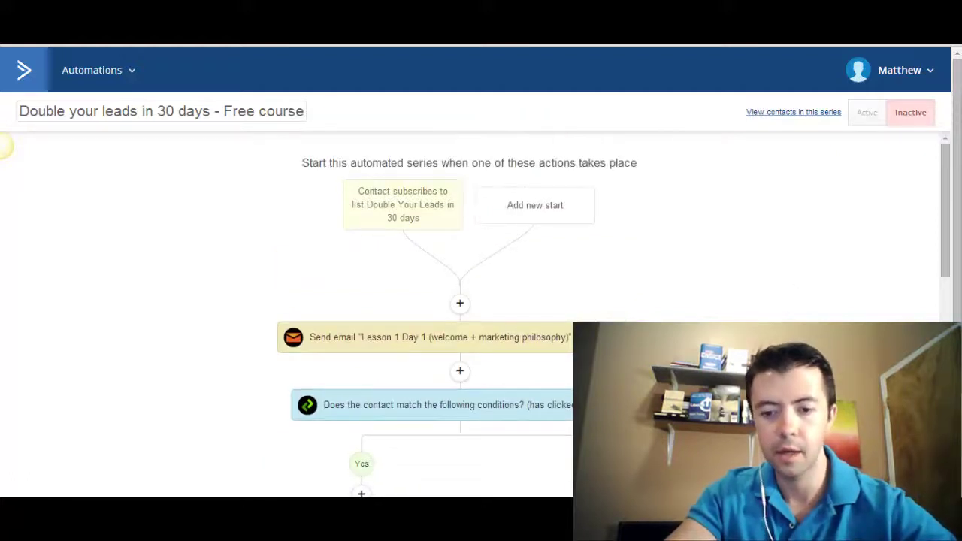
pyautogui.hotkey('alt', 'Tab')
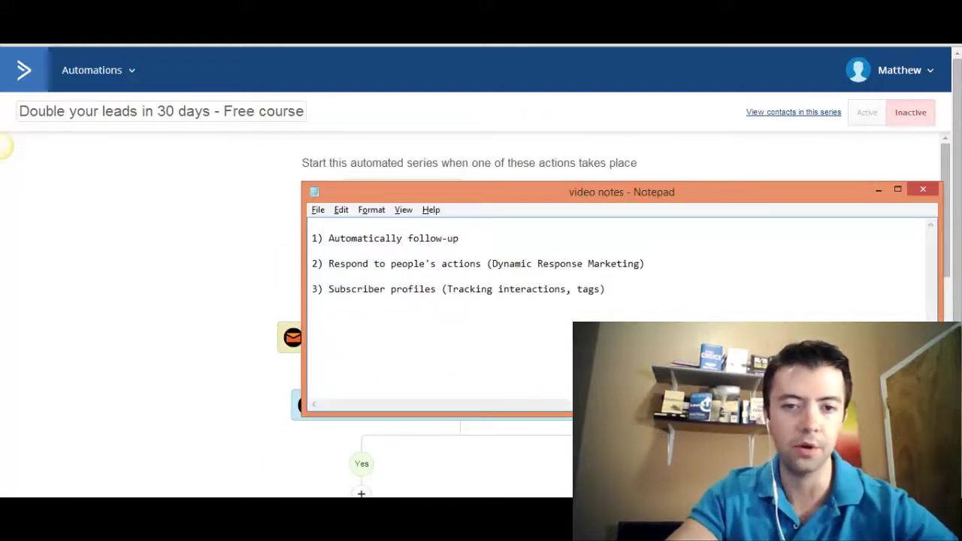
pyautogui.click(172, 194)
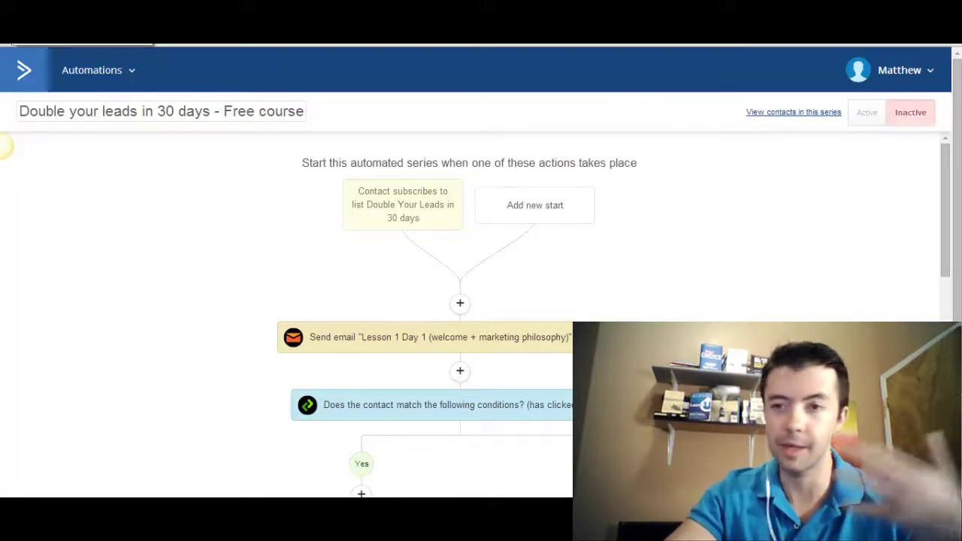
# - Leave the builder for Automations, then go to Lists showing Blog Newsletter and Double Your Leads
pyautogui.click(30, 54)
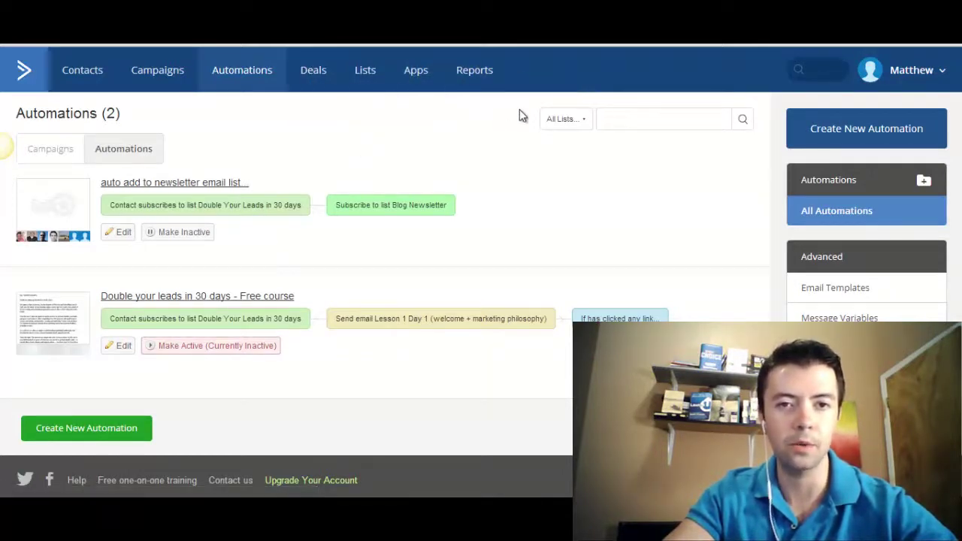
pyautogui.click(365, 79)
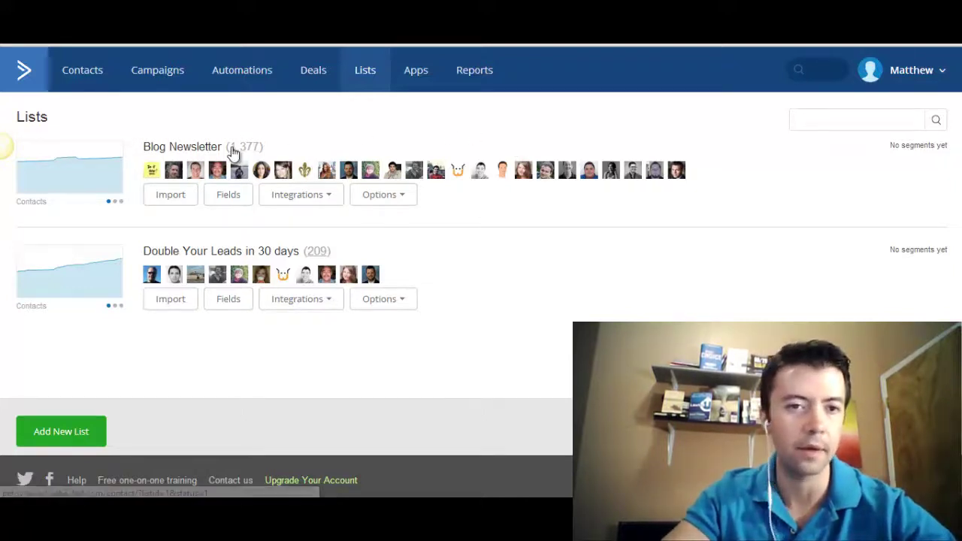
# - Open a Blog Newsletter subscriber's profile and review opened campaigns #29 and #28
pyautogui.click(680, 174)
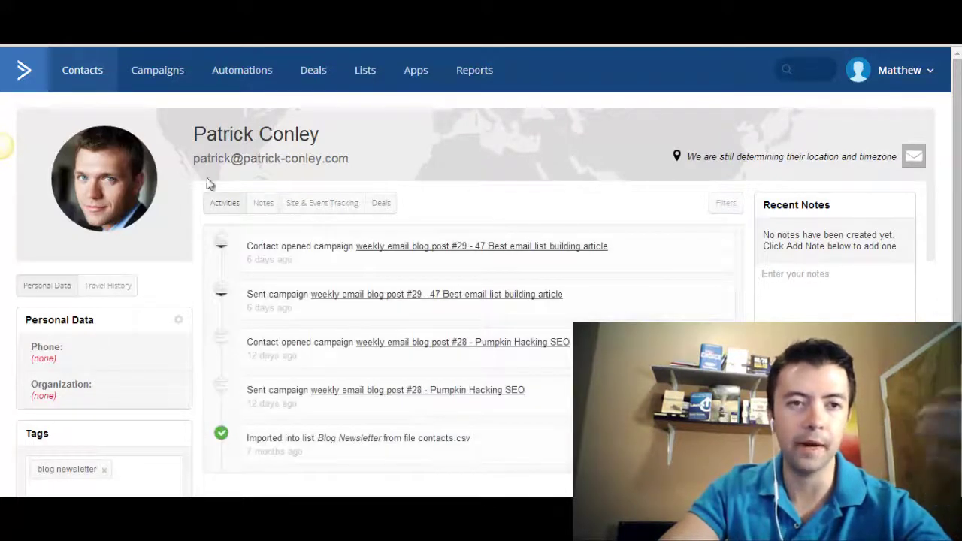
pyautogui.scroll(-3, 765, 157)
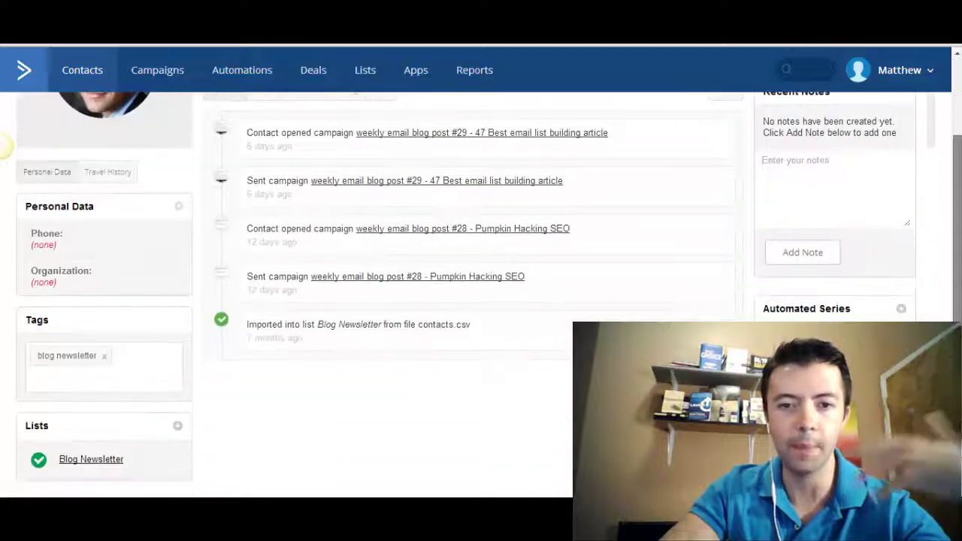
pyautogui.scroll(3, 765, 158)
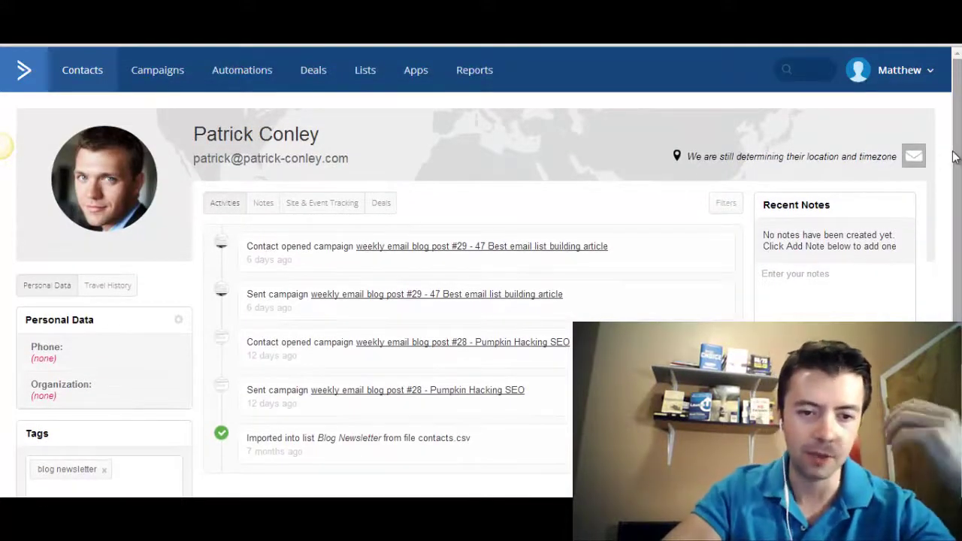
pyautogui.moveTo(462, 438); pyautogui.dragTo(225, 449)
pyautogui.click(465, 438)
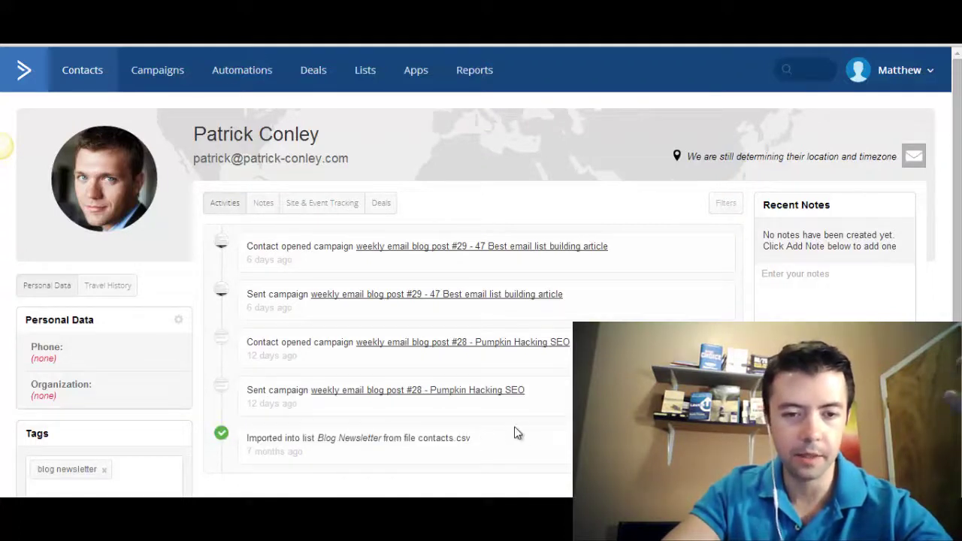
pyautogui.moveTo(549, 398); pyautogui.dragTo(363, 392)
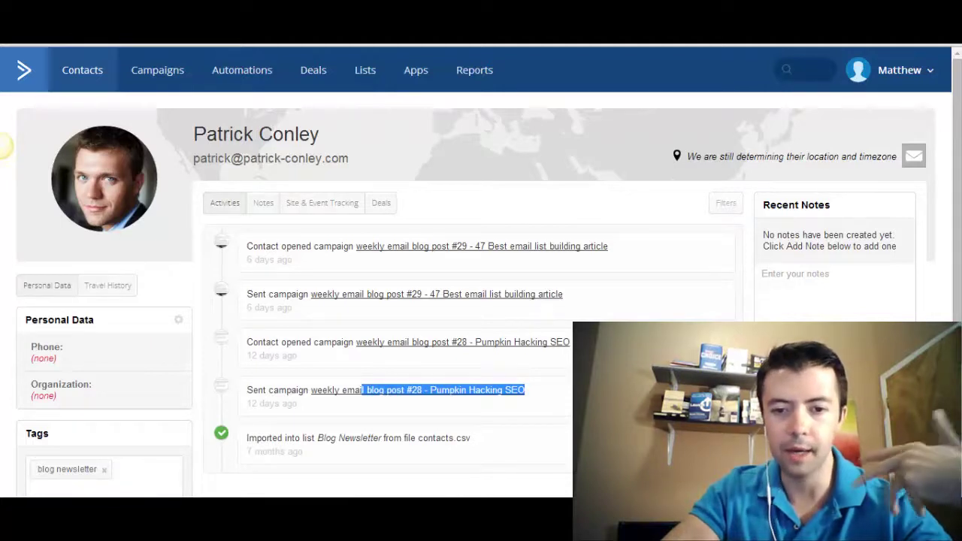
pyautogui.moveTo(570, 345); pyautogui.dragTo(418, 346)
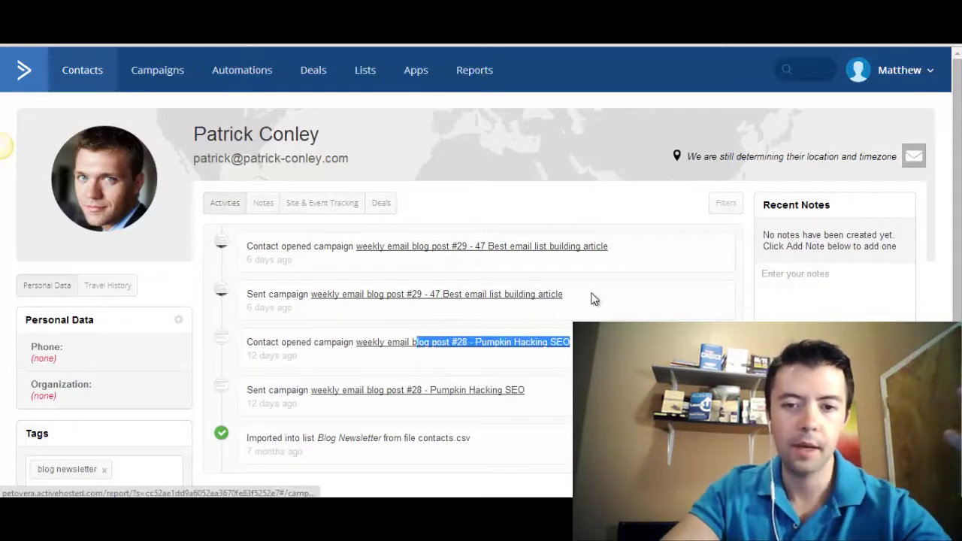
pyautogui.moveTo(594, 298); pyautogui.dragTo(368, 298)
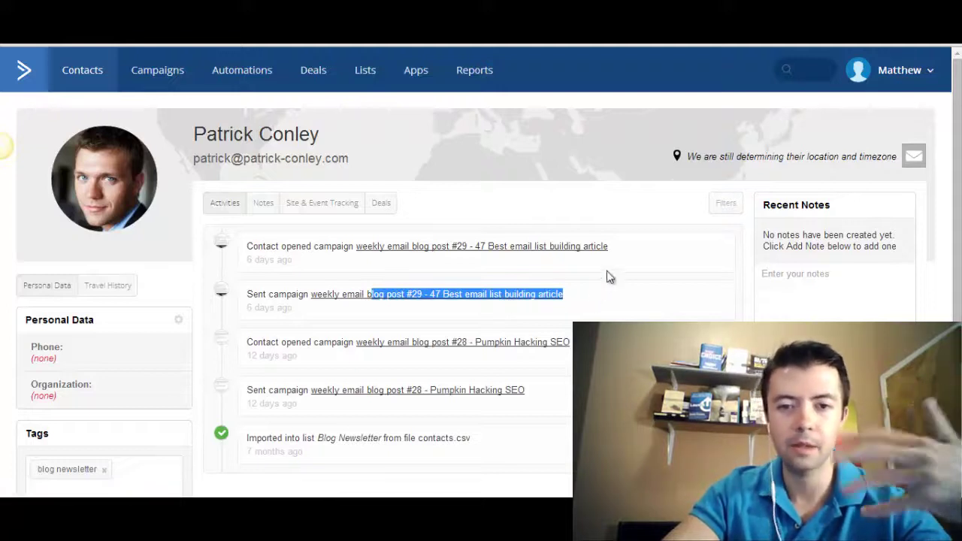
pyautogui.click(623, 241)
pyautogui.moveTo(623, 240); pyautogui.dragTo(378, 242)
pyautogui.click(622, 305)
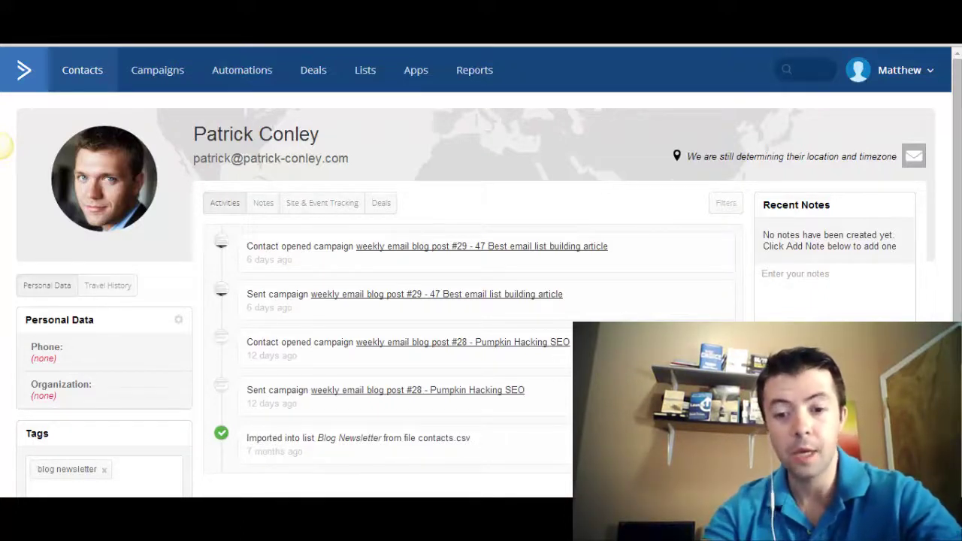
# - Switch to the video notes in Notepad, ending with 'Subscriber profiles (Tracking interactions, tags)'
pyautogui.hotkey('alt', 'Tab')
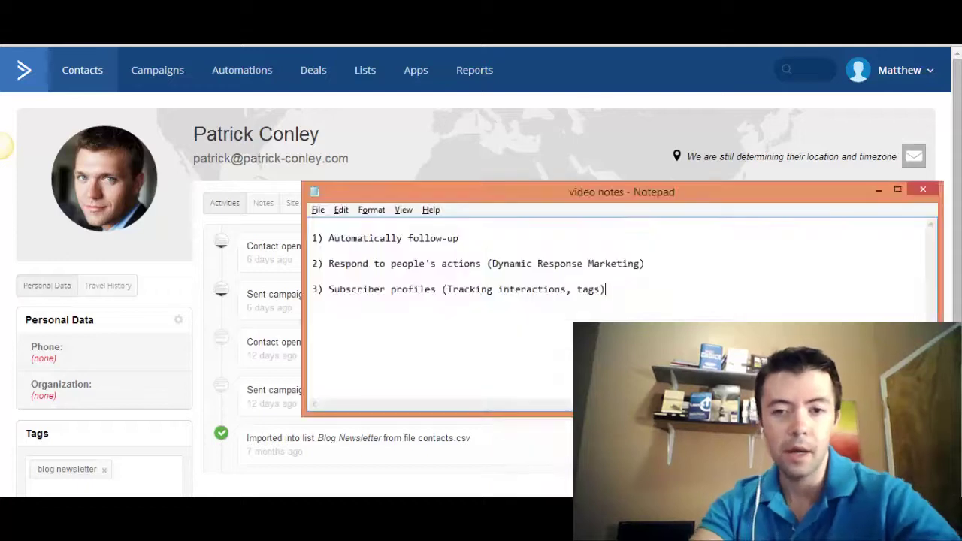